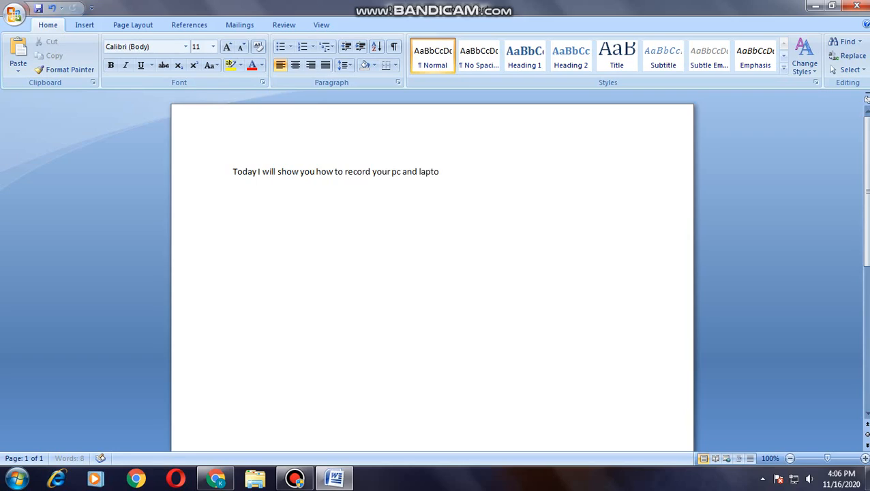
- Complete the opening sentence so it reads "Today I will show you how to record your pc and laptop screen for free"
{"action": "type", "text": "screenfor fd"}
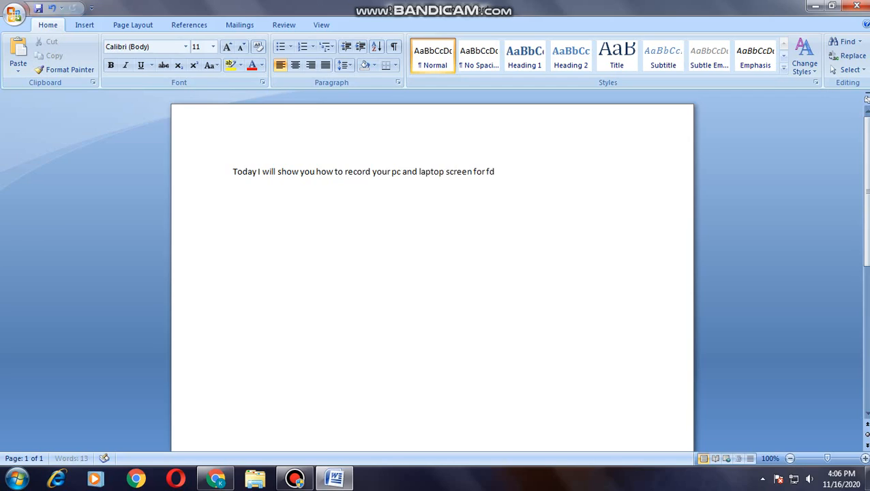
{"action": "key", "text": "BackSpace"}
{"action": "type", "text": "ree"}
- Enlarge the whole opening sentence to font size 16
{"action": "triple_click", "coordinate": [438, 175]}
{"action": "key", "text": "ctrl+shift+period"}
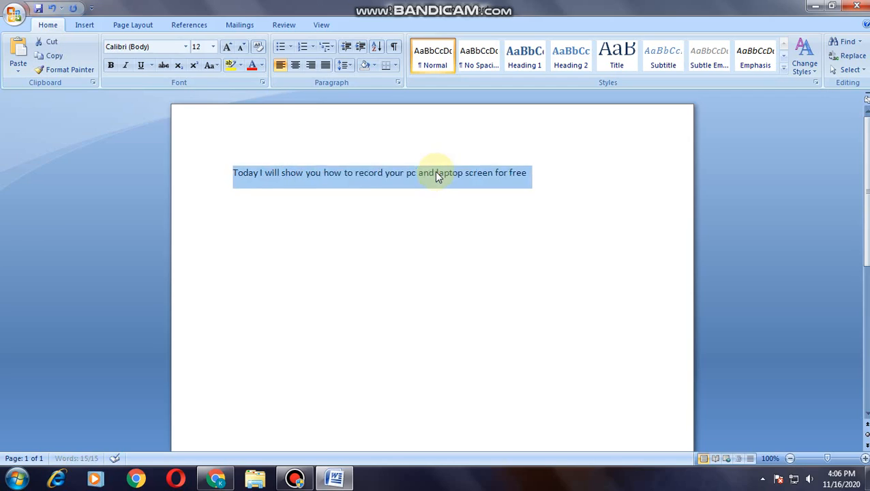
{"action": "key", "text": "ctrl+shift+period"}
{"action": "key", "text": "ctrl+shift+period"}
{"action": "key", "text": "ctrl+shift+period"}
{"action": "key", "text": "ctrl+shift+comma"}
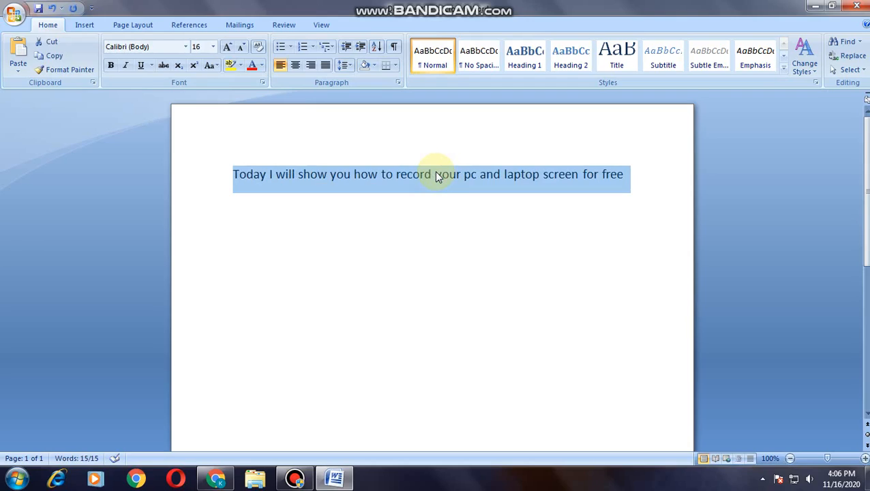
{"action": "scroll", "coordinate": [438, 176], "scroll_direction": "down", "scroll_amount": 1}
- Add a new line below the opening sentence reading "First open your browser"
{"action": "left_click", "coordinate": [633, 165]}
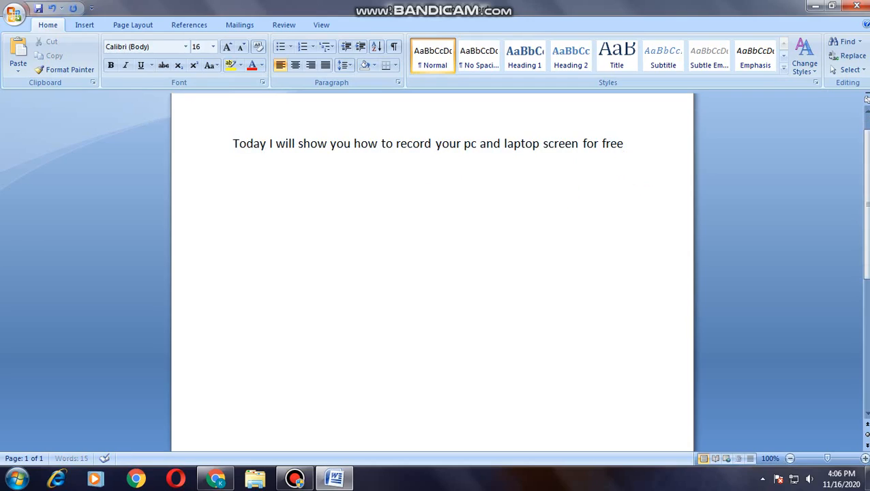
{"action": "key", "text": "Return"}
{"action": "type", "text": "First open yo"}
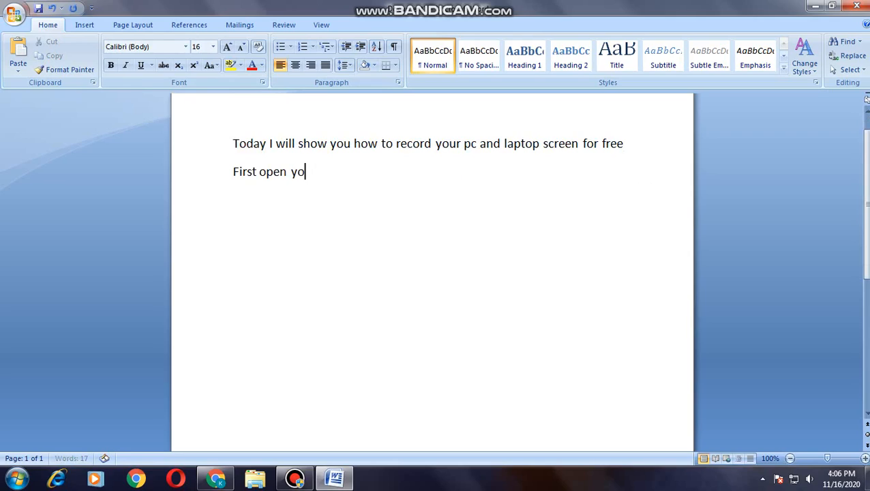
{"action": "type", "text": "ur browser"}
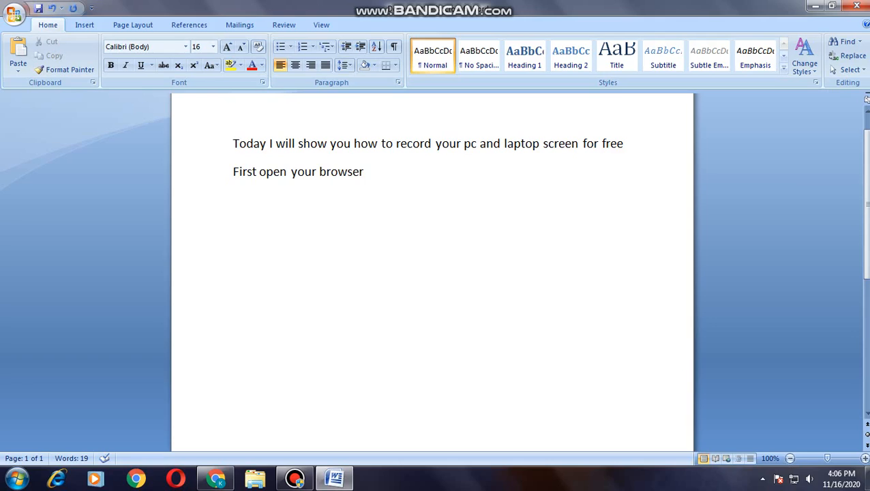
- Open a new Chrome window and maximize it
{"action": "right_click", "coordinate": [137, 477]}
{"action": "left_click", "coordinate": [150, 429]}
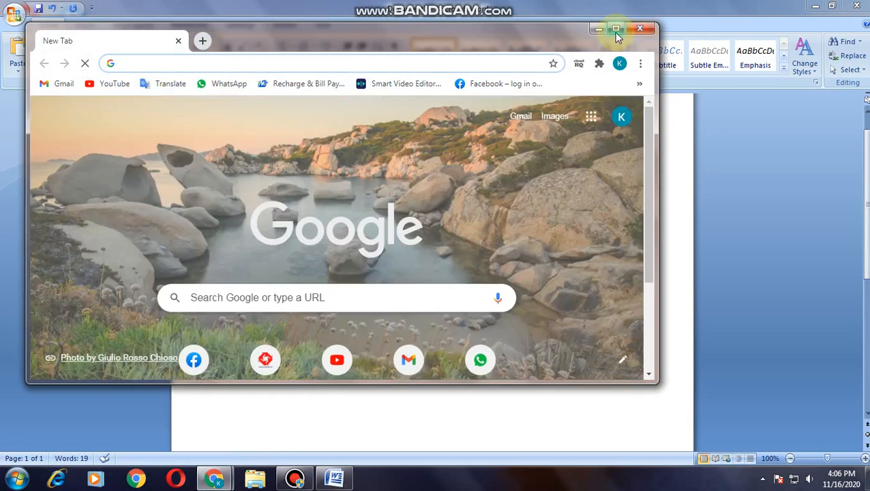
{"action": "left_click", "coordinate": [615, 29]}
- Search Google for "bandicam screen recorder for pc" using the suggested query
{"action": "left_click", "coordinate": [302, 34]}
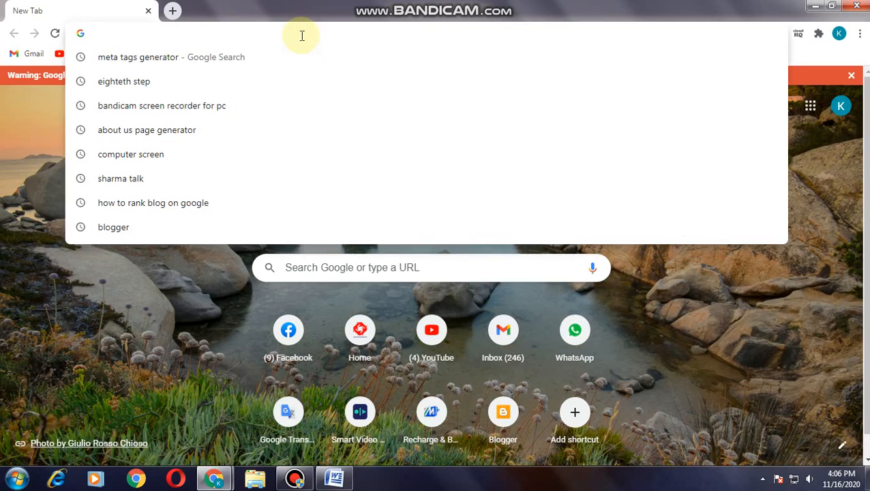
{"action": "type", "text": "bandica"}
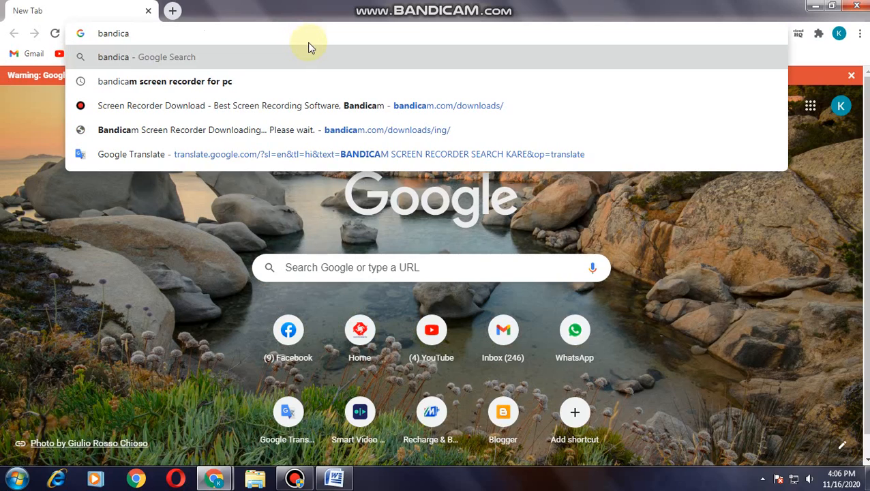
{"action": "key", "text": "Down"}
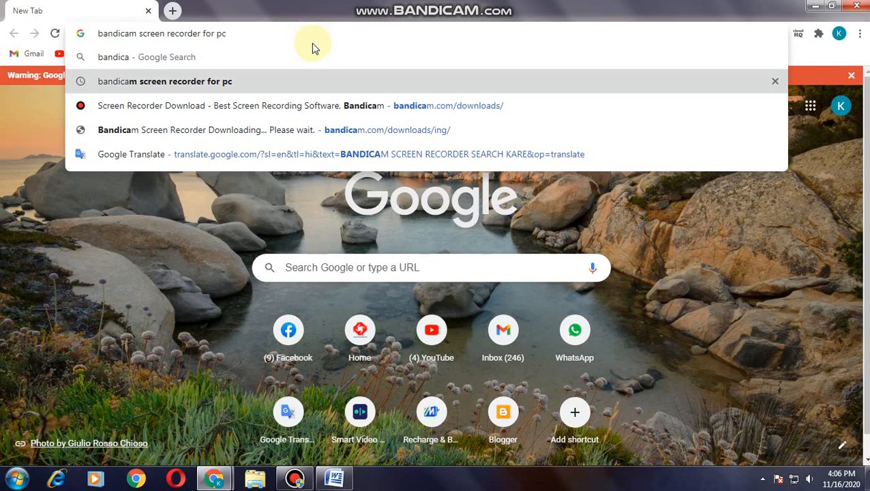
{"action": "key", "text": "Return"}
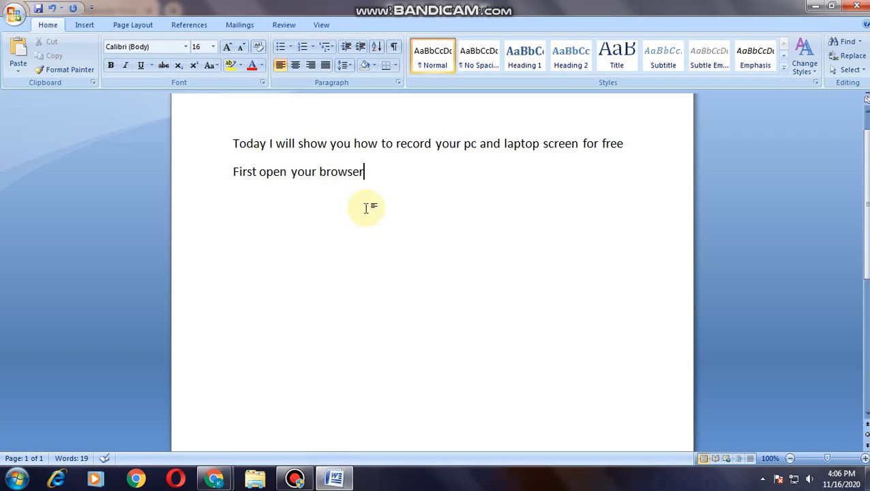
- Add a new line to the instructions reading "Search bandicam screen recorder for pc"
{"action": "type", "text": "h"}
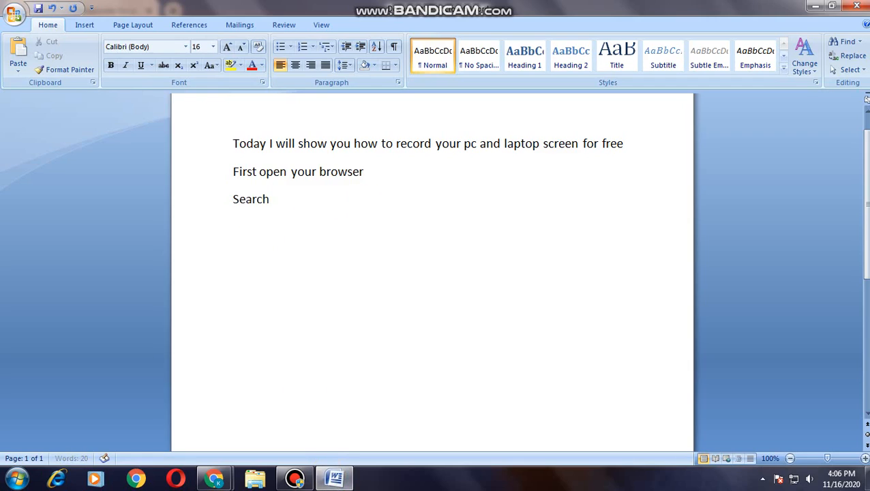
{"action": "type", "text": " bandicam scr"}
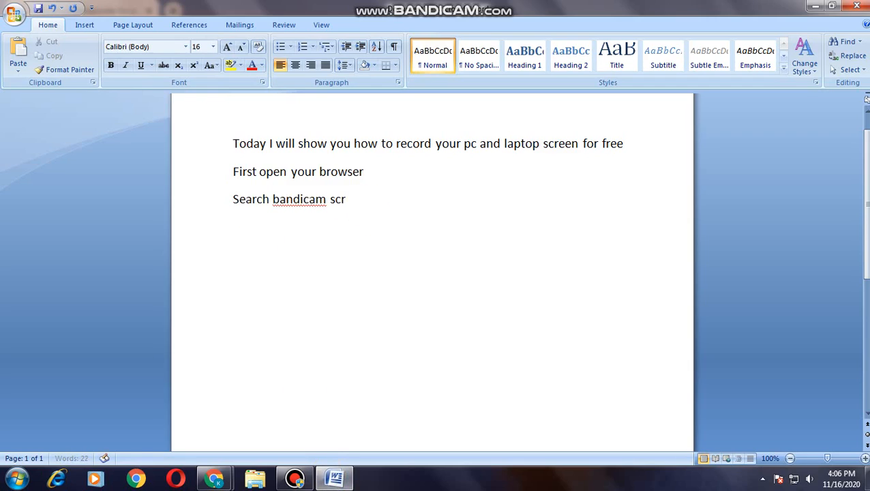
{"action": "type", "text": "een recorder for pc"}
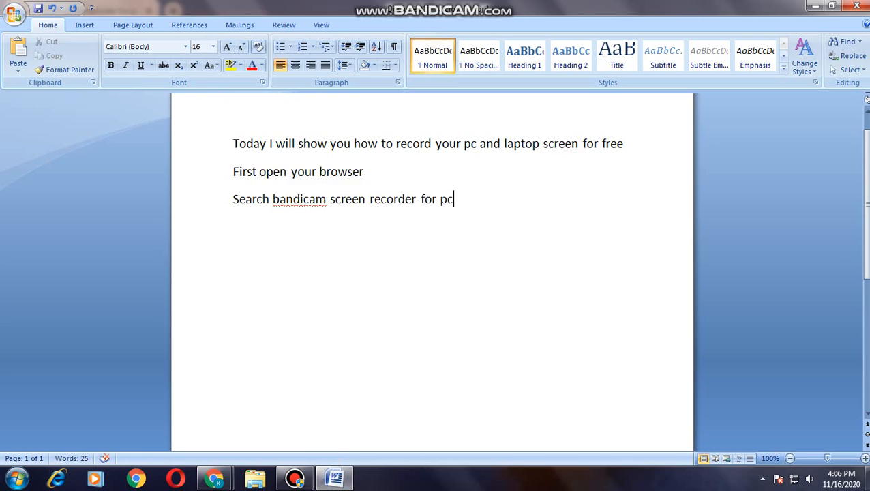
- Switch to the Chrome window with the Bandicam search results and open the first result, the bandicam.com downloads page
{"action": "mouse_move", "coordinate": [214, 479]}
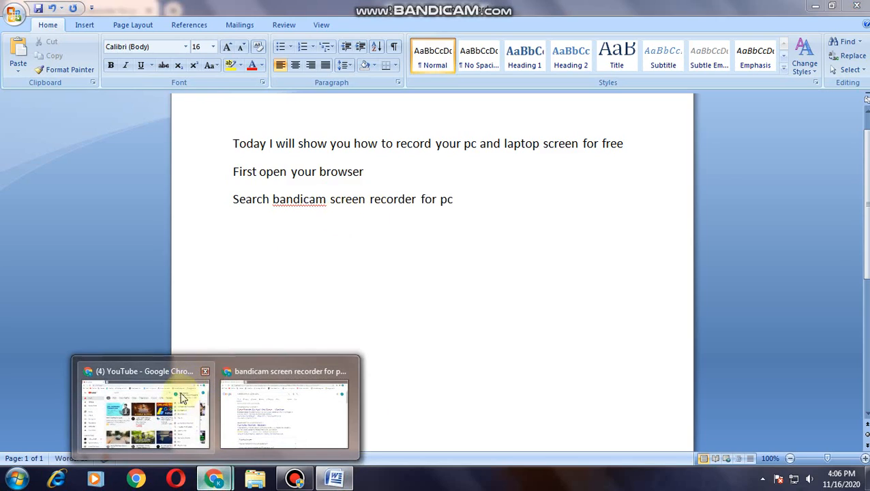
{"action": "left_click", "coordinate": [233, 407]}
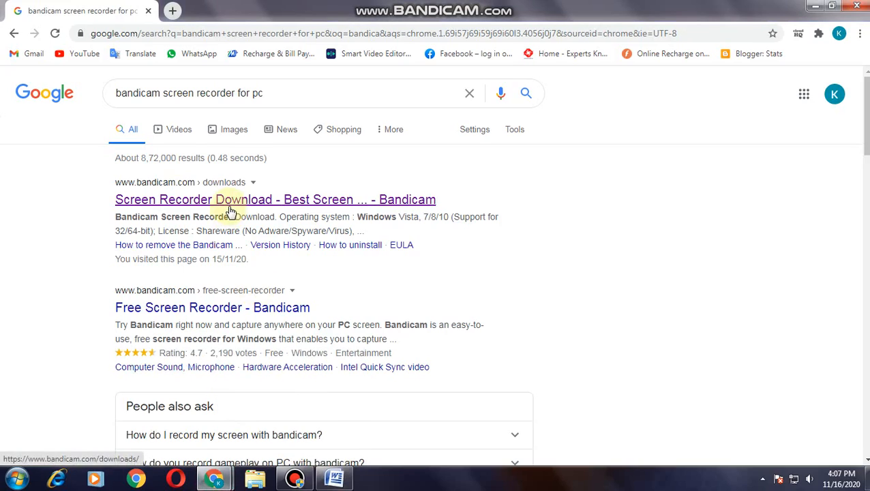
{"action": "left_click_drag", "start_coordinate": [87, 176], "coordinate": [336, 201]}
{"action": "left_click", "coordinate": [435, 187]}
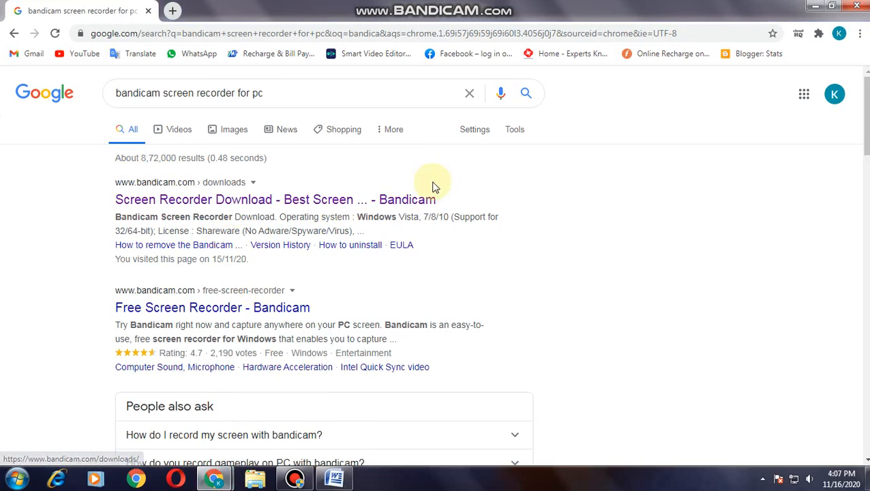
{"action": "mouse_move", "coordinate": [78, 156]}
{"action": "left_mouse_down"}
{"action": "mouse_move", "coordinate": [212, 181]}
{"action": "mouse_move", "coordinate": [552, 149]}
{"action": "left_mouse_up"}
{"action": "left_click", "coordinate": [552, 149]}
{"action": "left_click", "coordinate": [302, 200]}
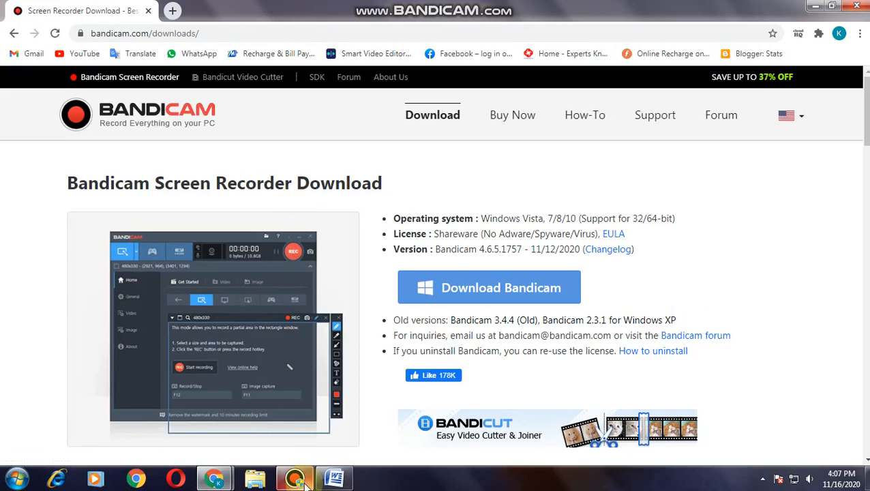
- Switch to Word and add a new line reading "Click on the first link"
{"action": "left_click", "coordinate": [335, 479]}
{"action": "key", "text": "Return"}
{"action": "type", "text": "c"}
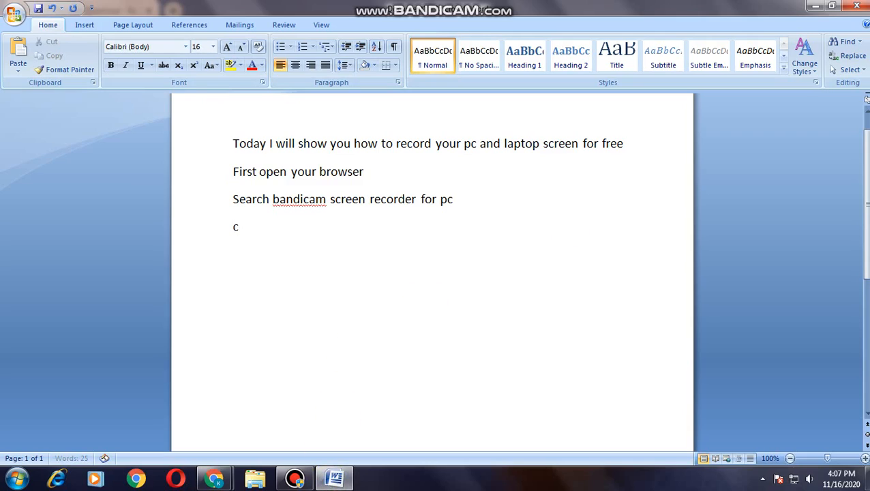
{"action": "type", "text": "lick ontr"}
{"action": "key", "text": "BackSpace"}
{"action": "key", "text": "BackSpace"}
{"action": "type", "text": "the fir"}
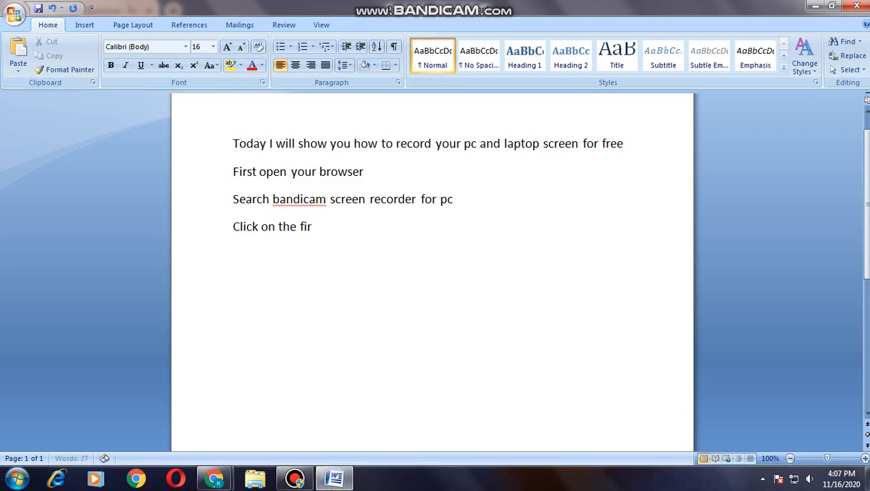
{"action": "type", "text": "st link"}
- Add the next instruction line, "And then click on download button"
{"action": "key", "text": "Return"}
{"action": "type", "text": "And then click"}
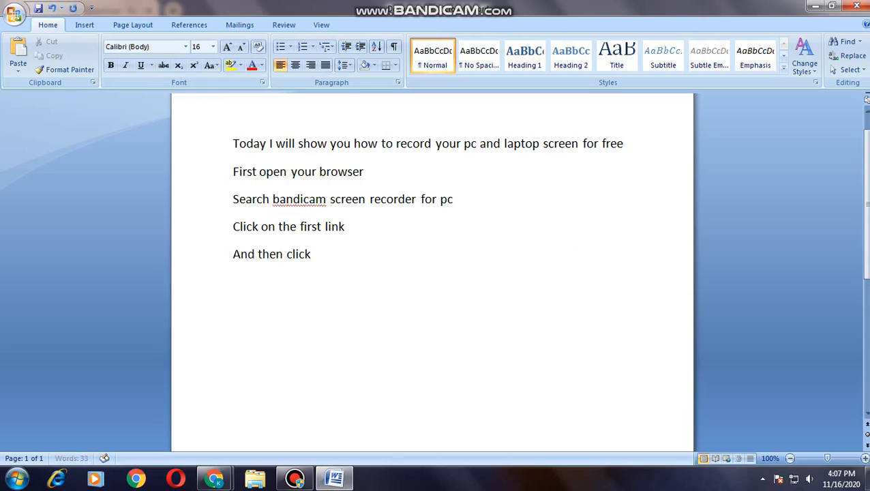
{"action": "type", "text": " on download"}
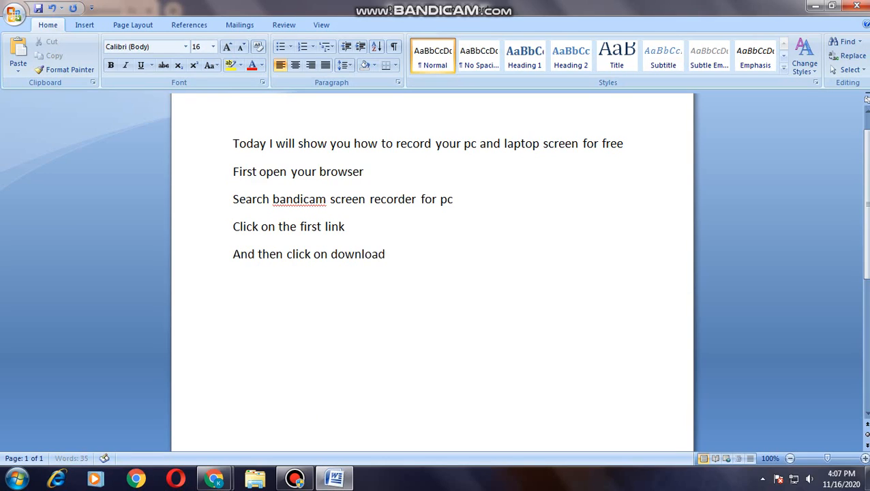
{"action": "type", "text": " button"}
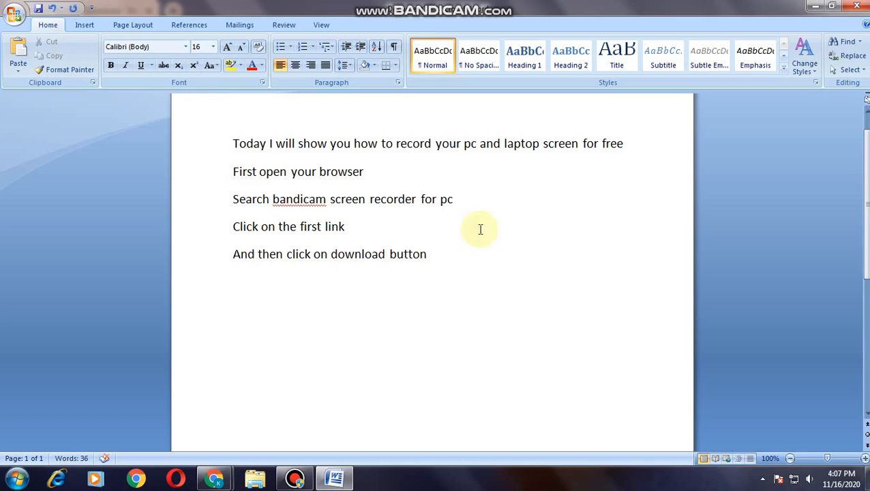
- Switch to the Chrome window with the Bandicam download page and start the Bandicam download
{"action": "mouse_move", "coordinate": [214, 479]}
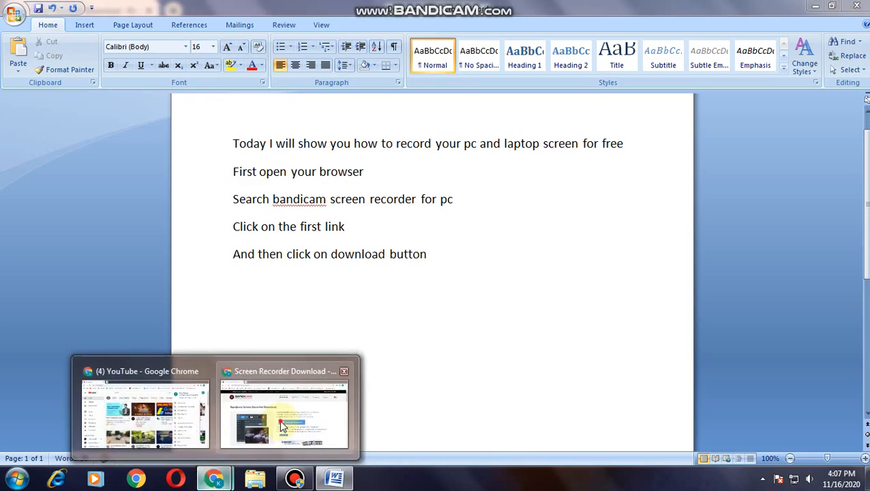
{"action": "left_click", "coordinate": [281, 398]}
{"action": "left_click", "coordinate": [457, 288]}
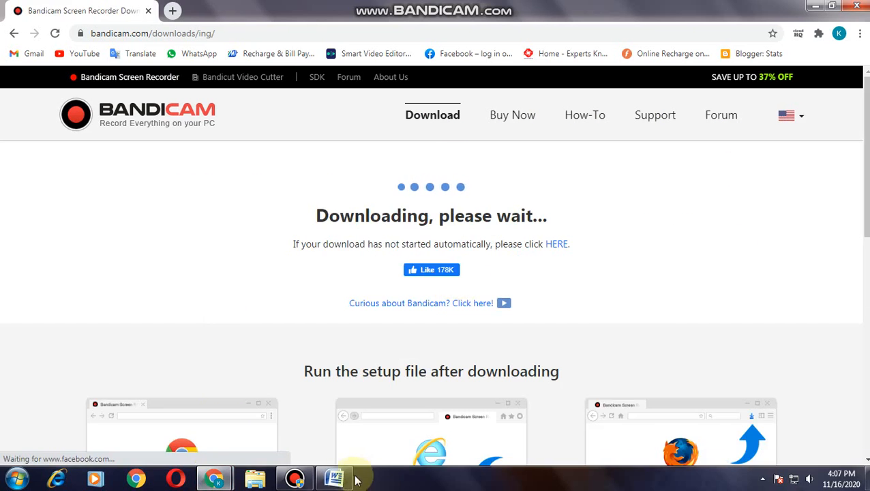
- Switch to Word and begin a new line with "Now"
{"action": "left_click", "coordinate": [334, 479]}
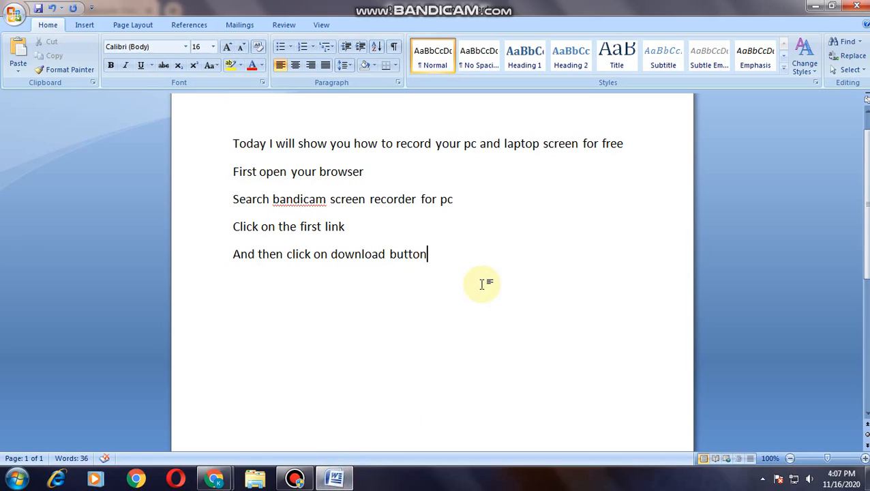
{"action": "key", "text": "Return"}
{"action": "type", "text": "Now"}
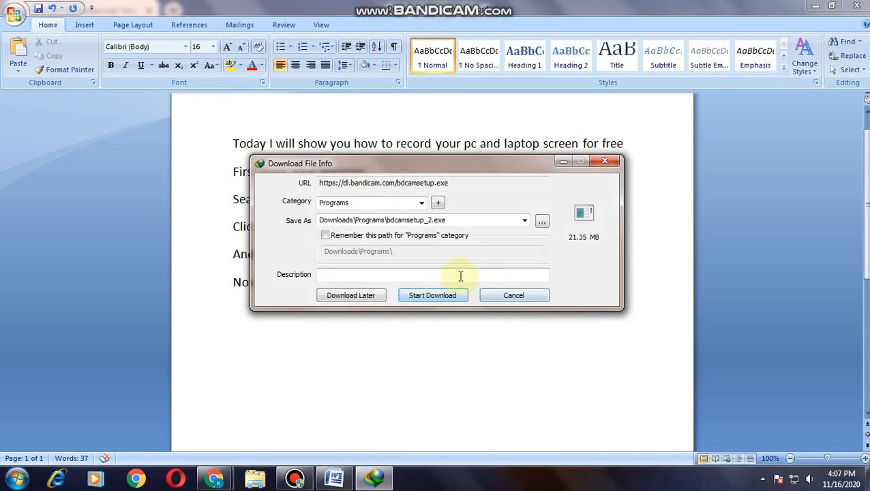
- Cancel the download manager's bdcamsetup_2.exe download and dismiss its exception dialog without adding an exception
{"action": "left_click_drag", "start_coordinate": [475, 163], "coordinate": [555, 241]}
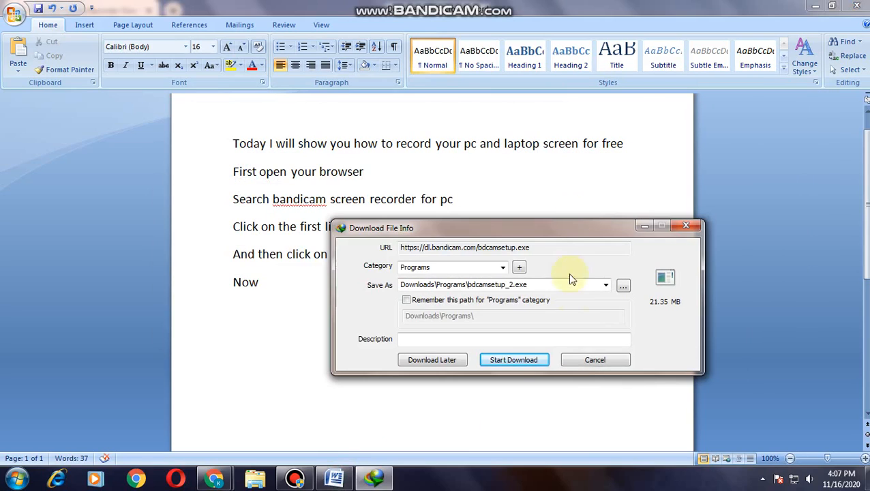
{"action": "left_click", "coordinate": [592, 363]}
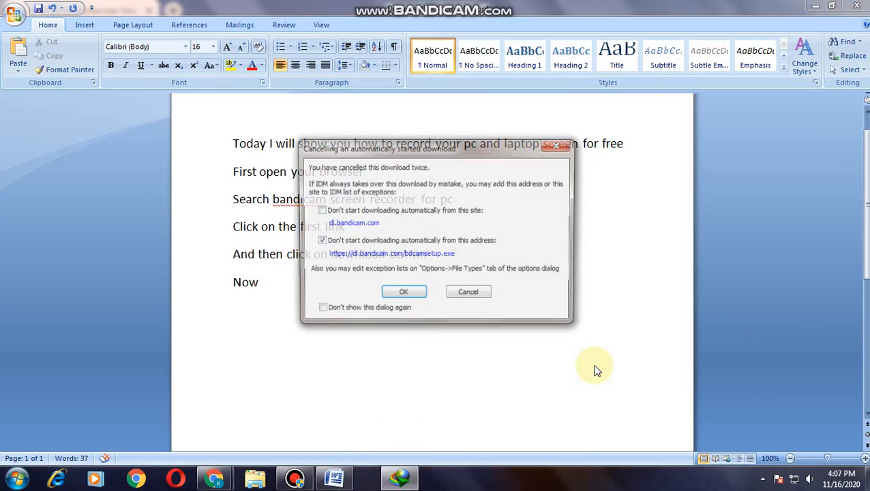
{"action": "left_click", "coordinate": [452, 294]}
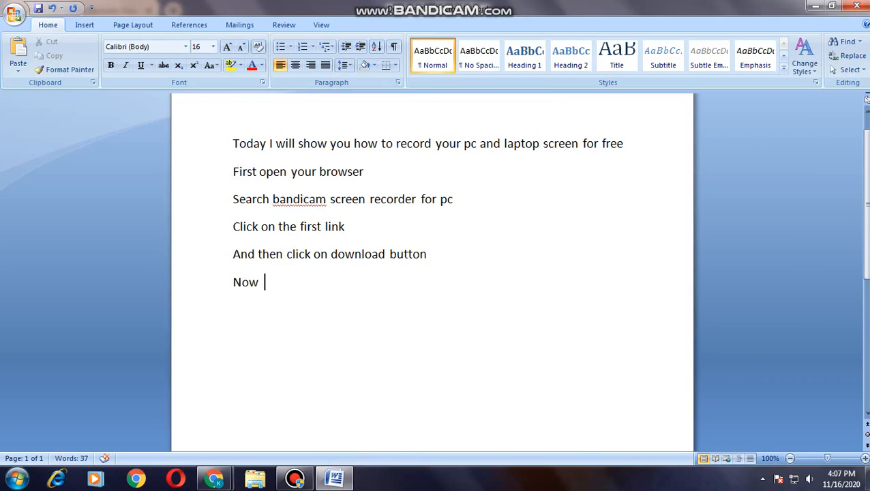
- Complete the last line so it reads "Now it will started downloading as you see"
{"action": "type", "text": "it will down"}
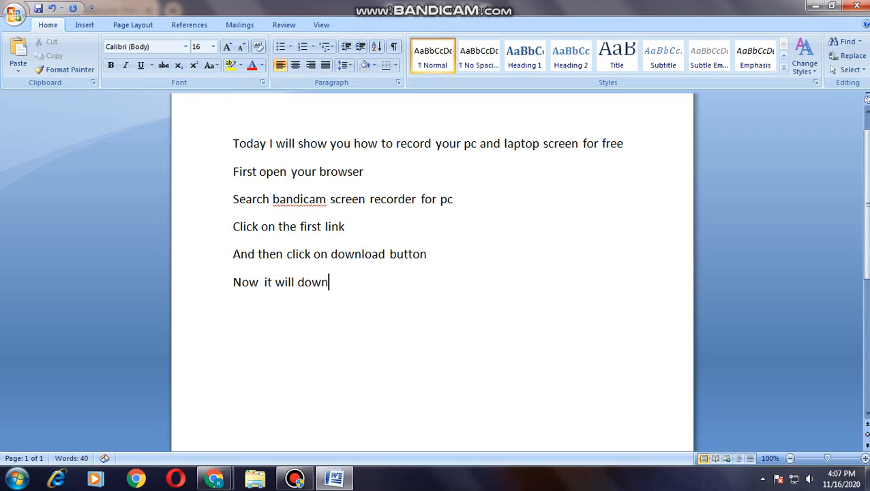
{"action": "key", "text": "BackSpace"}
{"action": "key", "text": "BackSpace"}
{"action": "key", "text": "BackSpace"}
{"action": "type", "text": "sta"}
{"action": "key", "text": "BackSpace"}
{"action": "key", "text": "BackSpace"}
{"action": "type", "text": "started downloa"}
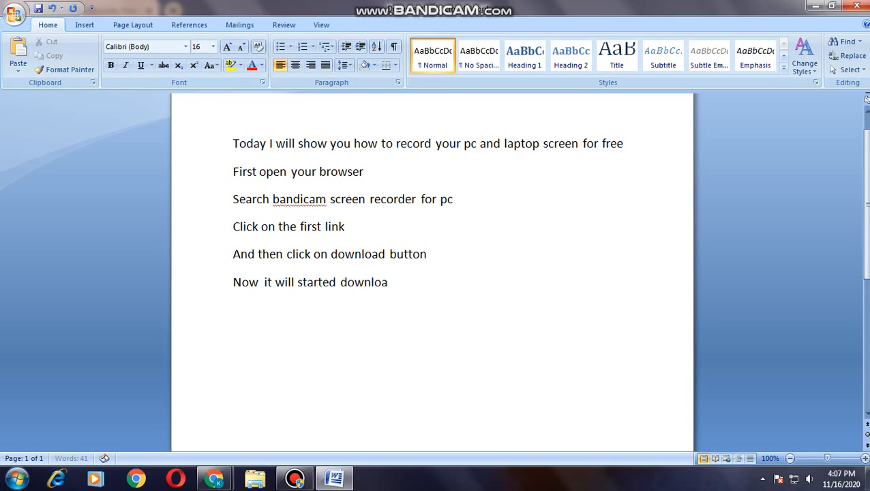
{"action": "type", "text": "ding as "}
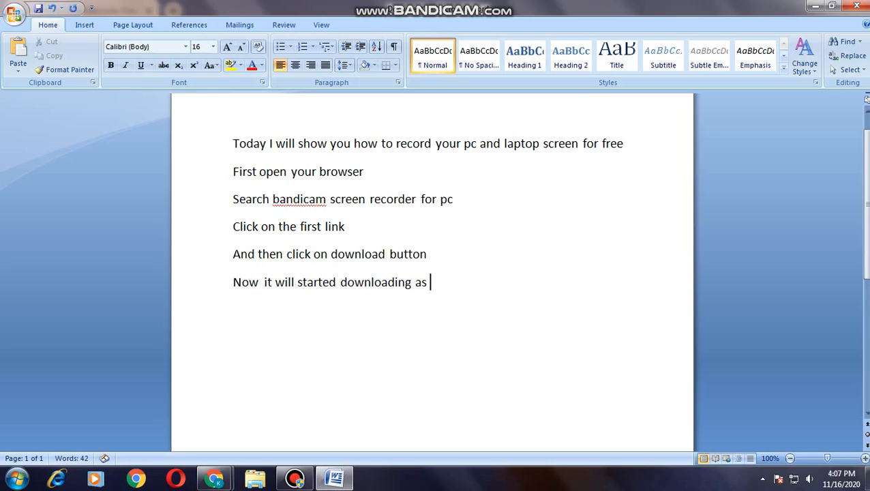
{"action": "type", "text": "you see"}
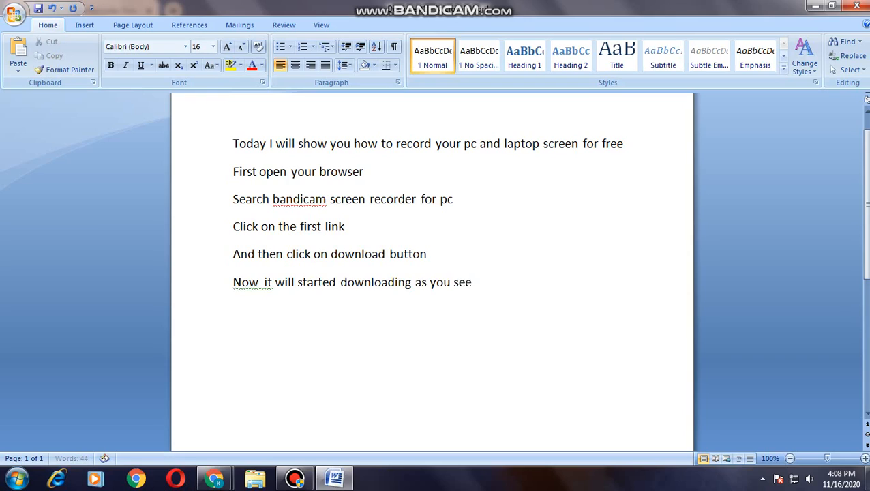
- Leave a blank line below the downloading line and begin a paragraph with "After that install it and when you open"
{"action": "key", "text": "Return"}
{"action": "key", "text": "Return"}
{"action": "type", "text": "after that in"}
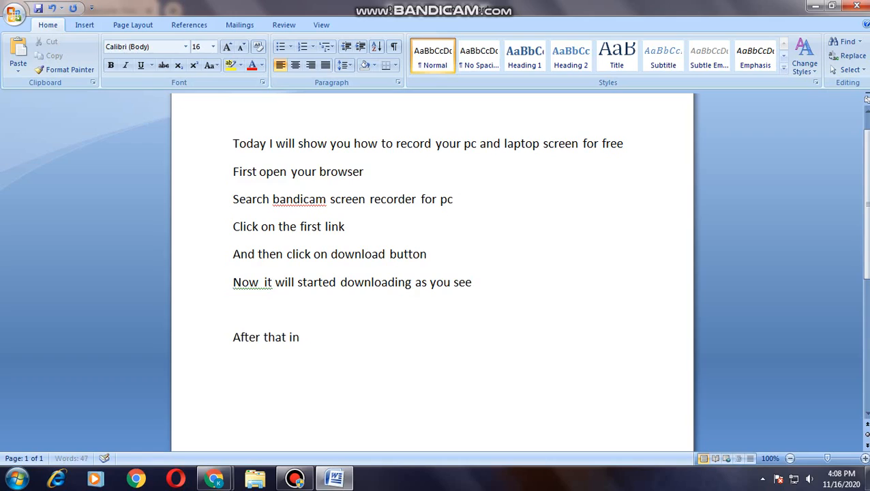
{"action": "type", "text": "stall it"}
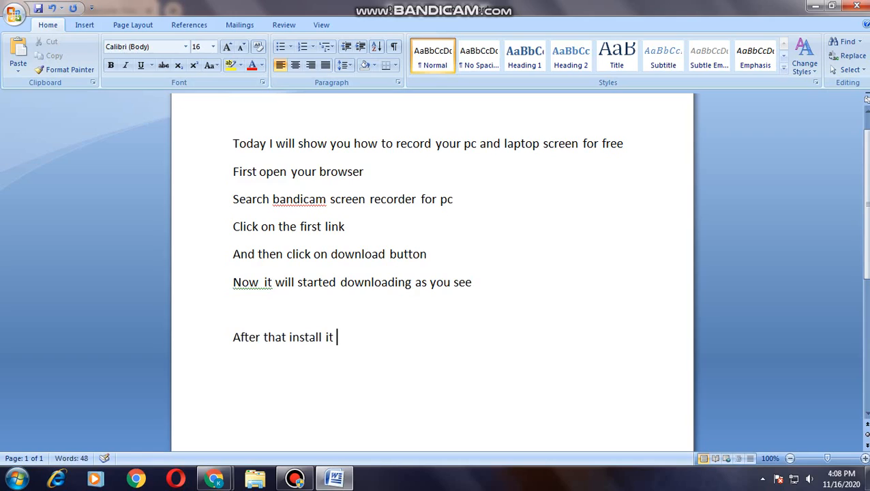
{"action": "type", "text": " and when "}
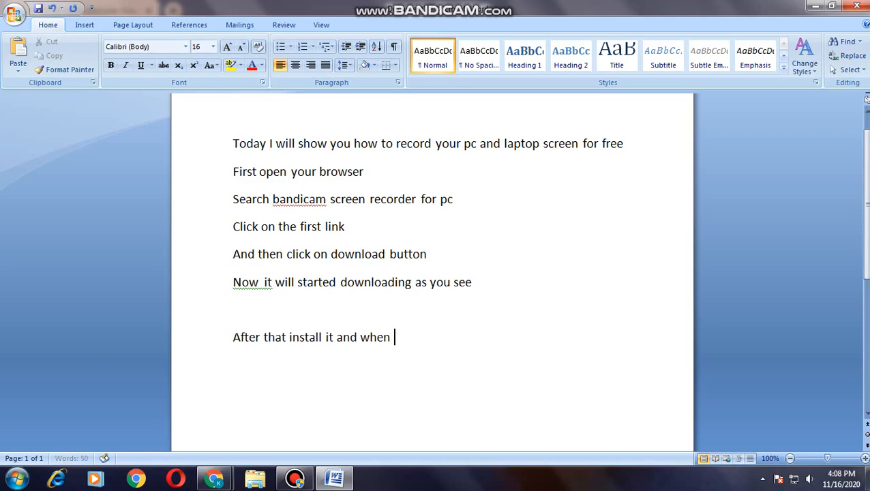
{"action": "type", "text": "you open"}
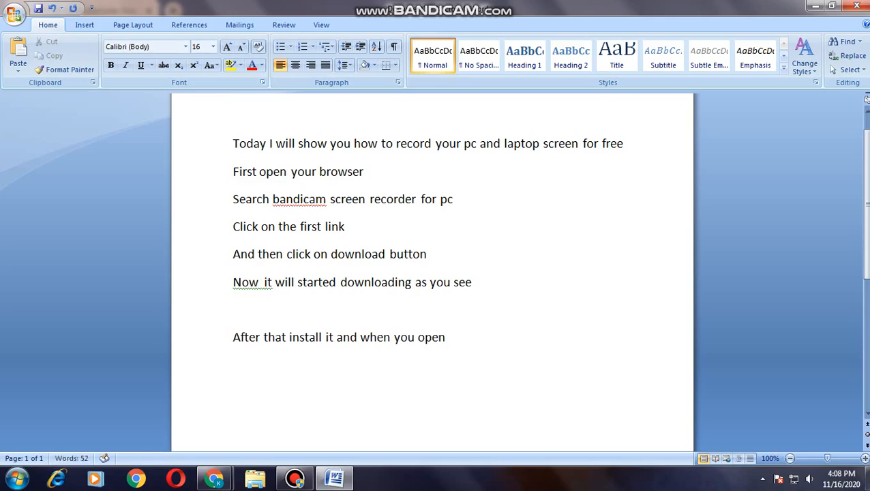
- Continue the install paragraph with "this setup it will take 15 ,mb update then"
{"action": "type", "text": " this fi"}
{"action": "key", "text": "BackSpace"}
{"action": "key", "text": "BackSpace"}
{"action": "type", "text": "ser"}
{"action": "key", "text": "BackSpace"}
{"action": "key", "text": "BackSpace"}
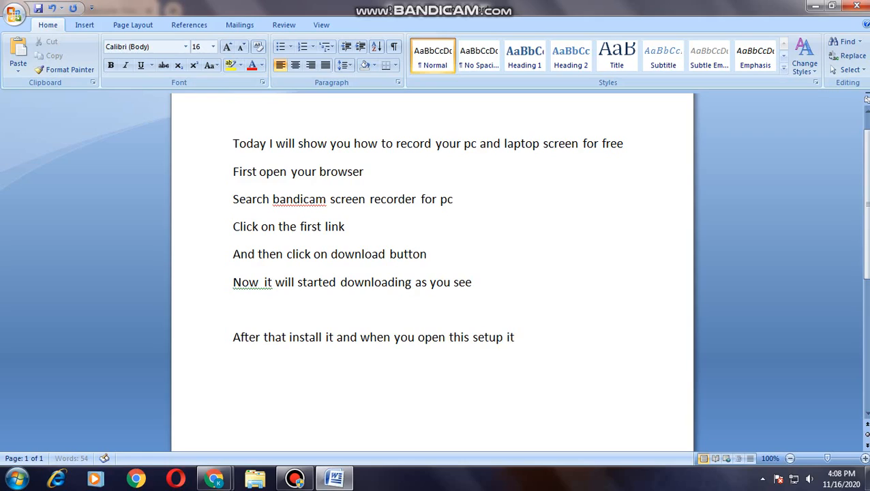
{"action": "type", "text": "etup it will take "}
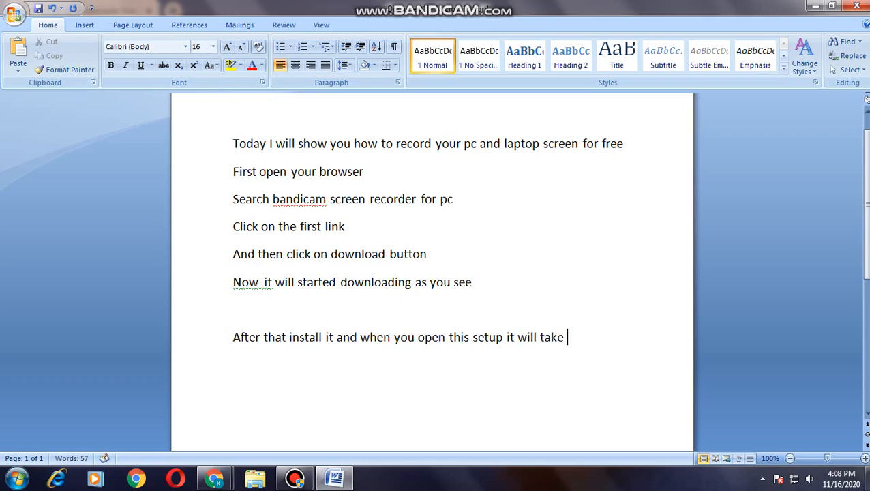
{"action": "type", "text": "15 ,mb"}
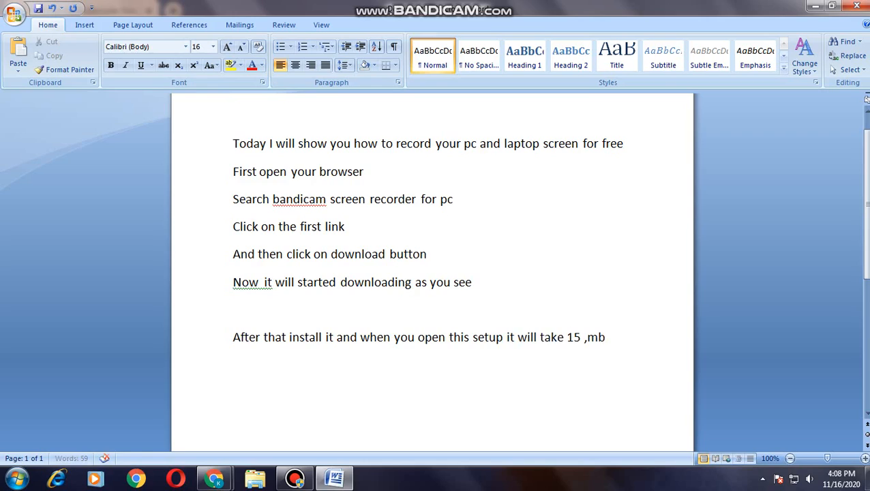
{"action": "type", "text": " update then"}
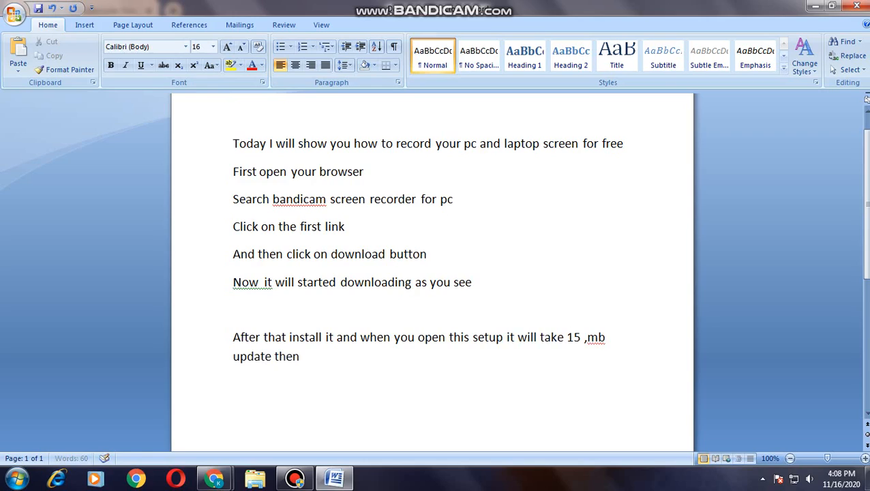
- Finish the install paragraph with "after you can record screen easily"
{"action": "type", "text": " after you can "}
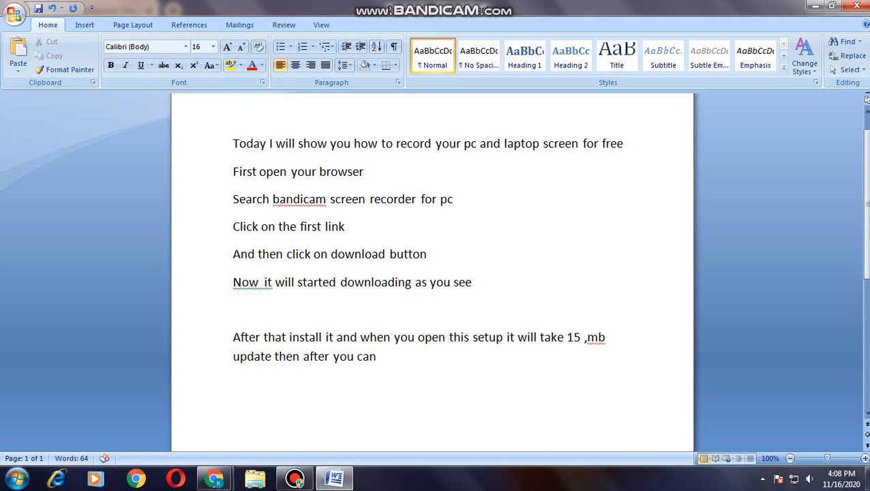
{"action": "type", "text": "s"}
{"action": "key", "text": "BackSpace"}
{"action": "type", "text": "recotr"}
{"action": "key", "text": "BackSpace"}
{"action": "key", "text": "BackSpace"}
{"action": "type", "text": "rd scree"}
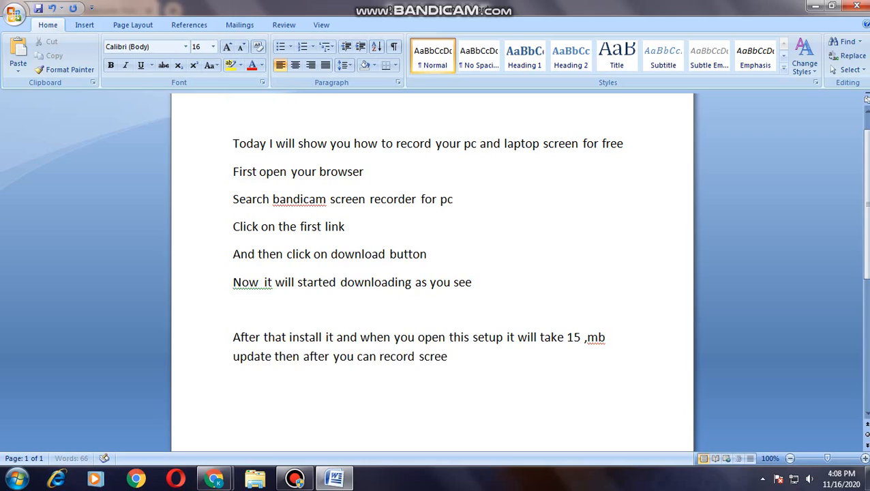
{"action": "type", "text": "n easil"}
- Leave a blank line, add the line "So thank you", and begin the line below it with "I hope you like"
{"action": "type", "text": "o t"}
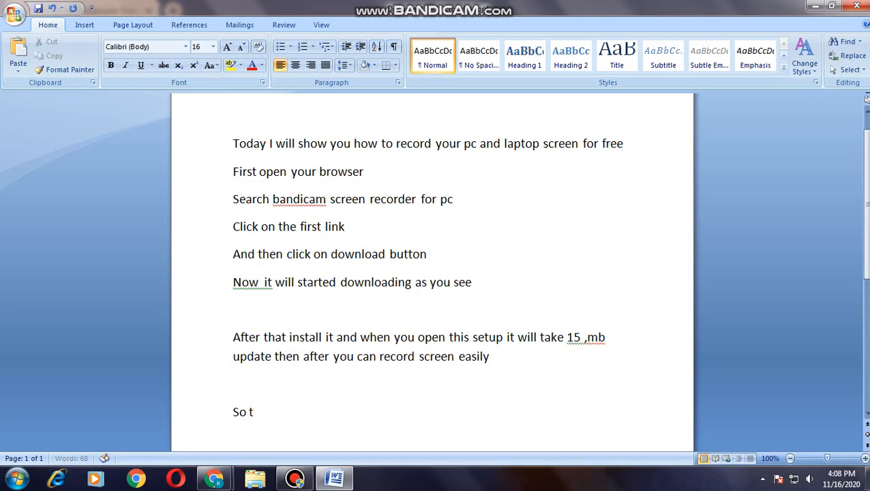
{"action": "type", "text": "hank you"}
{"action": "type", "text": " ho"}
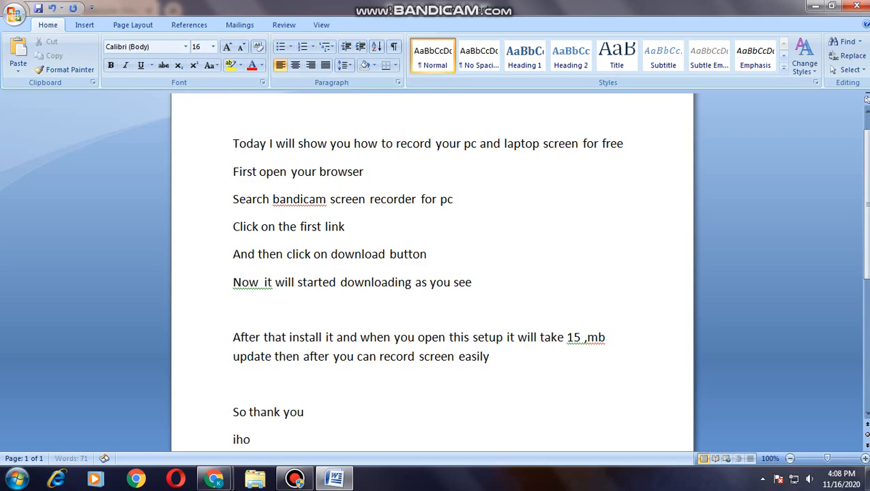
{"action": "key", "text": "BackSpace"}
{"action": "key", "text": "BackSpace"}
{"action": "type", "text": "hipe y"}
{"action": "key", "text": "BackSpace"}
{"action": "key", "text": "BackSpace"}
{"action": "key", "text": "BackSpace"}
{"action": "type", "text": "ope you like"}
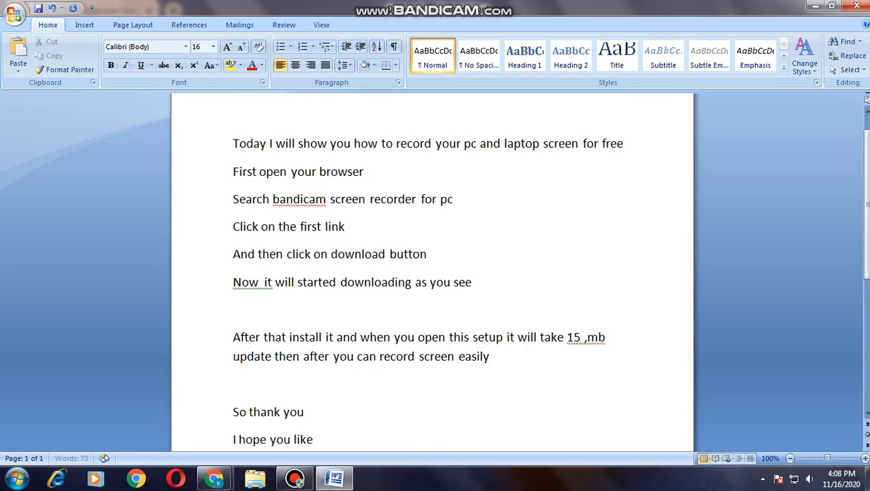
- Complete the last line so it reads "I hope you liked the video and if you liked the video"
{"action": "type", "text": "d the video snd if"}
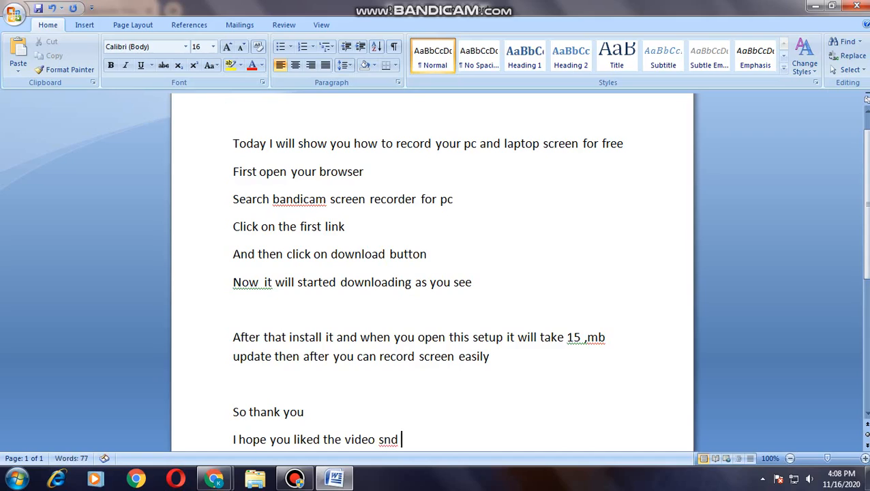
{"action": "key", "text": "BackSpace"}
{"action": "key", "text": "BackSpace"}
{"action": "key", "text": "BackSpace"}
{"action": "key", "text": "BackSpace"}
{"action": "key", "text": "BackSpace"}
{"action": "key", "text": "BackSpace"}
{"action": "key", "text": "BackSpace"}
{"action": "type", "text": "and if"}
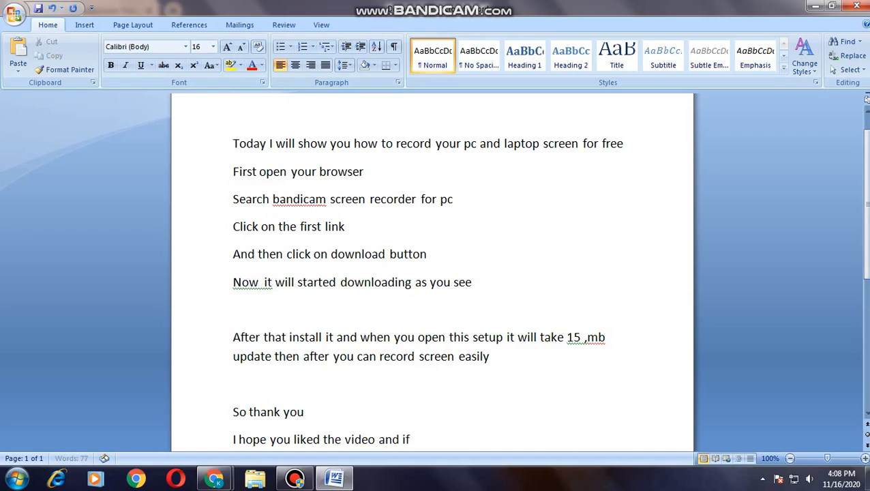
{"action": "type", "text": " you liked the vd"}
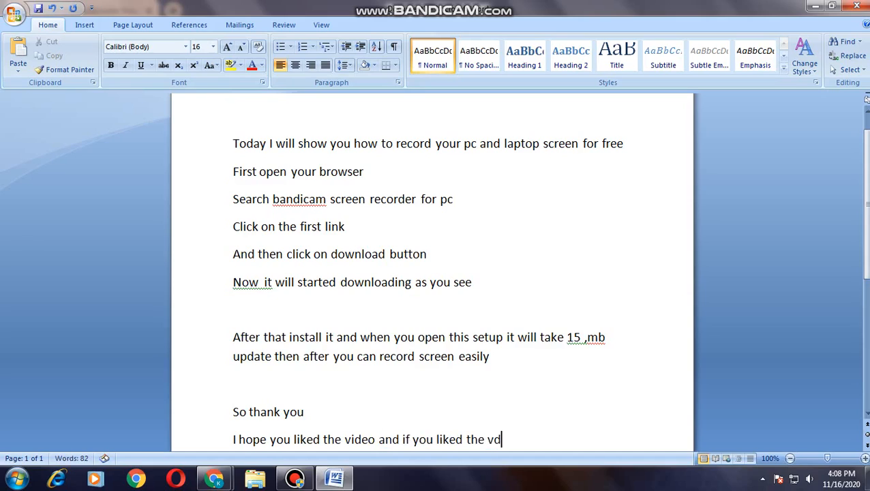
{"action": "key", "text": "BackSpace"}
{"action": "type", "text": "ideo"}
- Add a new closing line reading "So please like subscribe and share"
{"action": "key", "text": "Return"}
{"action": "type", "text": "so p"}
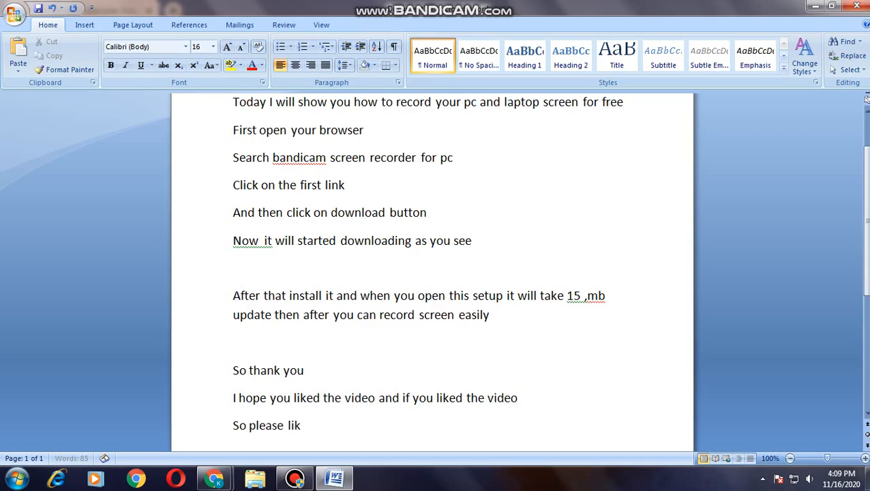
{"action": "type", "text": "lease like subscribe and har"}
{"action": "key", "text": "BackSpace"}
{"action": "key", "text": "BackSpace"}
{"action": "key", "text": "BackSpace"}
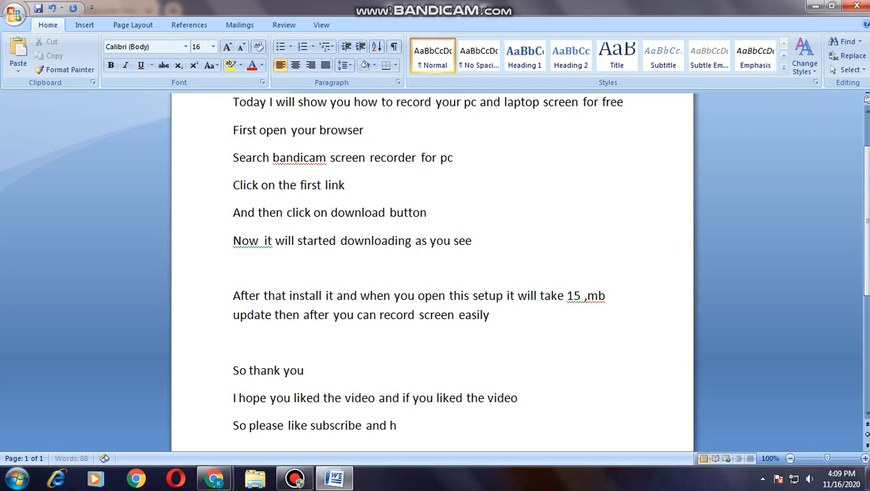
{"action": "type", "text": "sharee"}
{"action": "key", "text": "BackSpace"}
{"action": "type", "text": "than"}
{"action": "key", "text": "BackSpace"}
{"action": "key", "text": "BackSpace"}
{"action": "key", "text": "BackSpace"}
{"action": "key", "text": "BackSpace"}
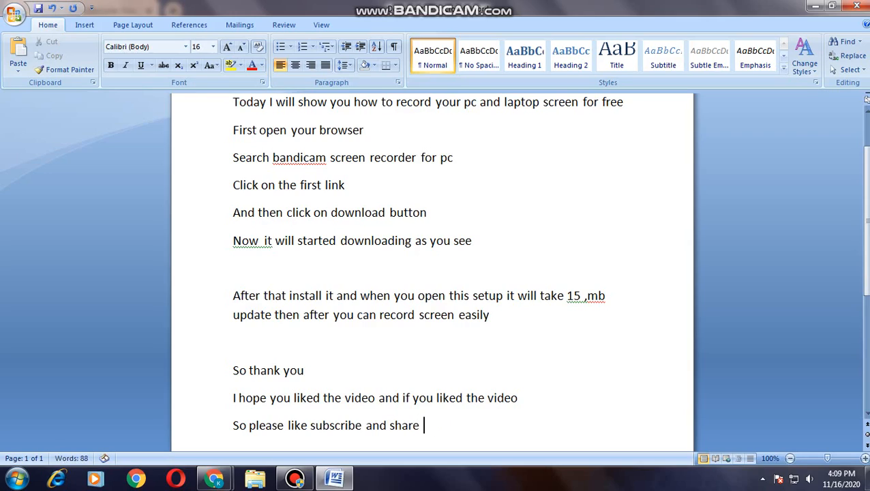